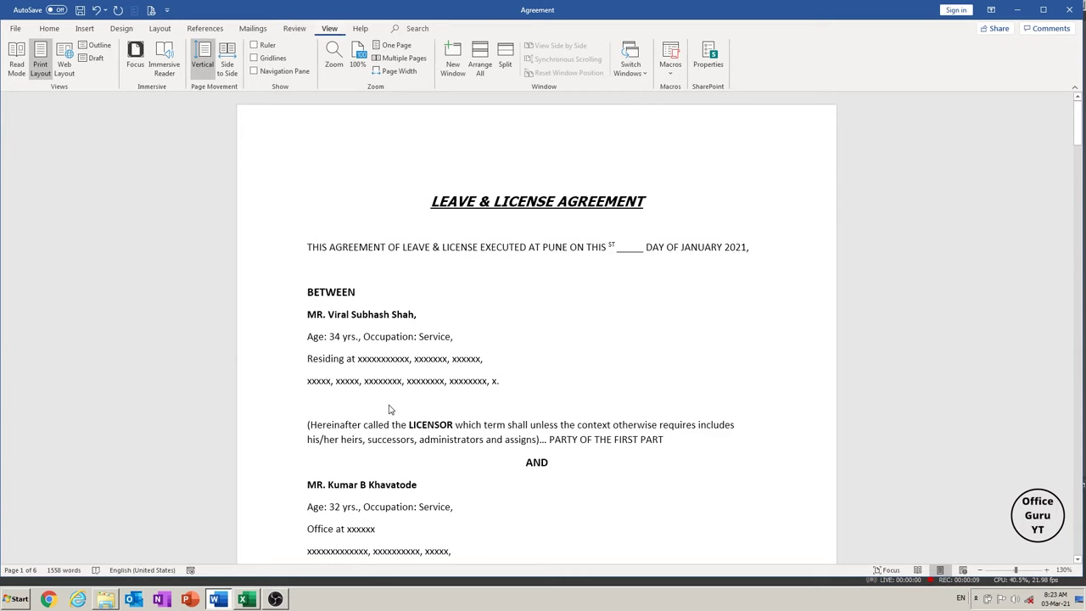
# Step: Switch the ribbon from View to the Home tab with Alt+H
pyautogui.hotkey('alt', 'h')
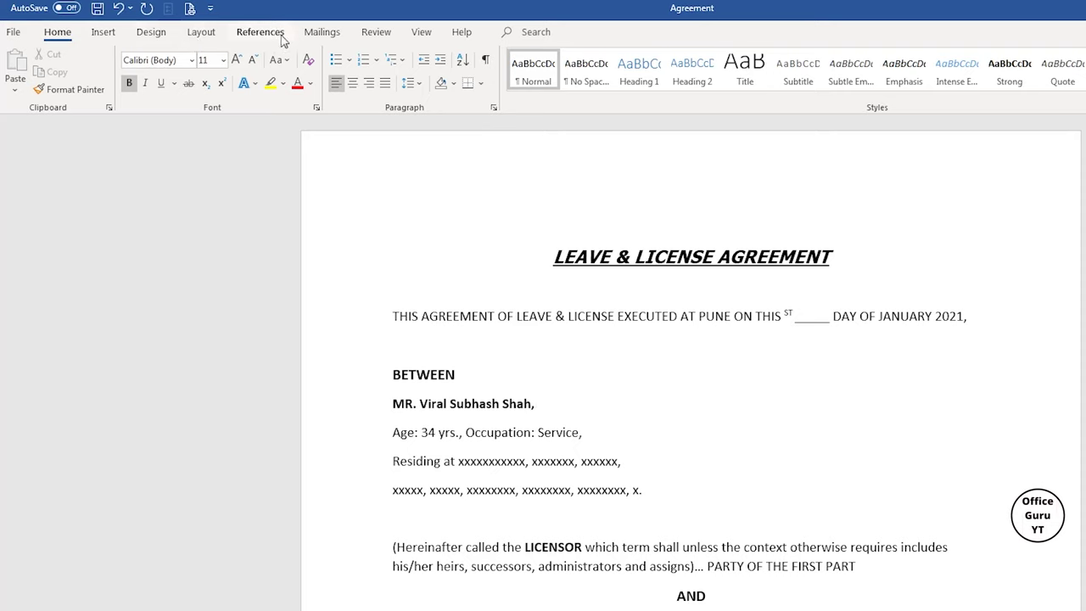
# Step: Toggle the Ruler checkbox on the View tab several times, leaving the rulers shown
pyautogui.click(420, 34)
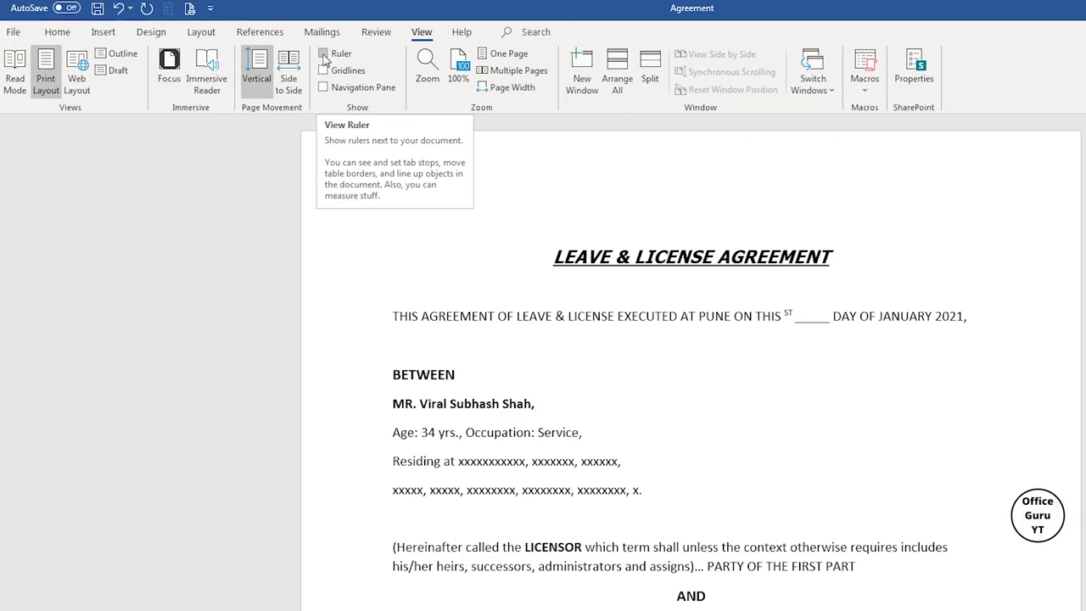
pyautogui.click(323, 56)
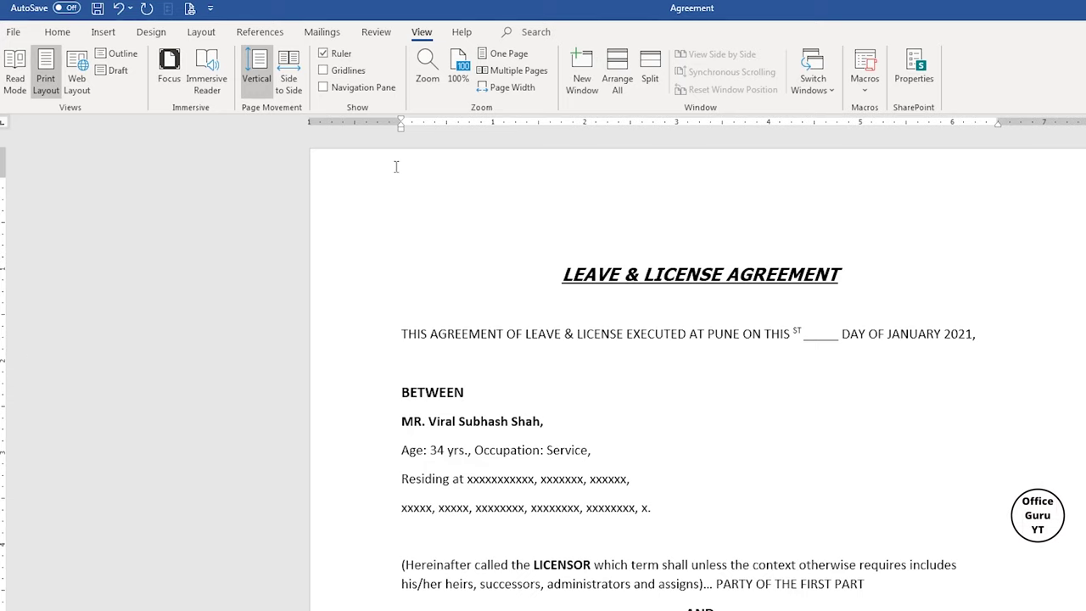
pyautogui.click(325, 55)
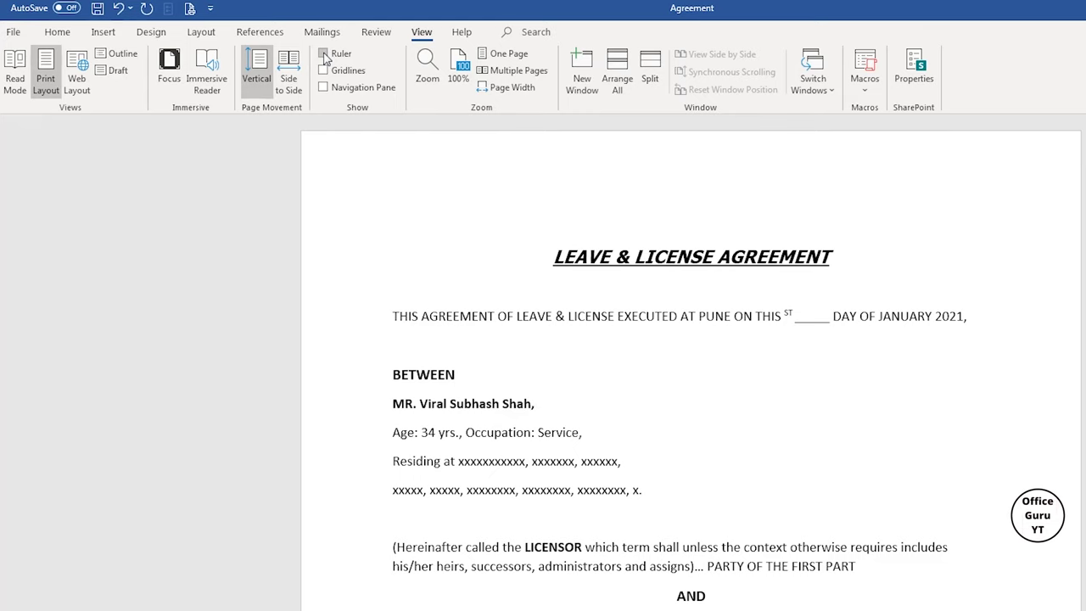
pyautogui.click(325, 56)
pyautogui.click(325, 55)
pyautogui.click(326, 55)
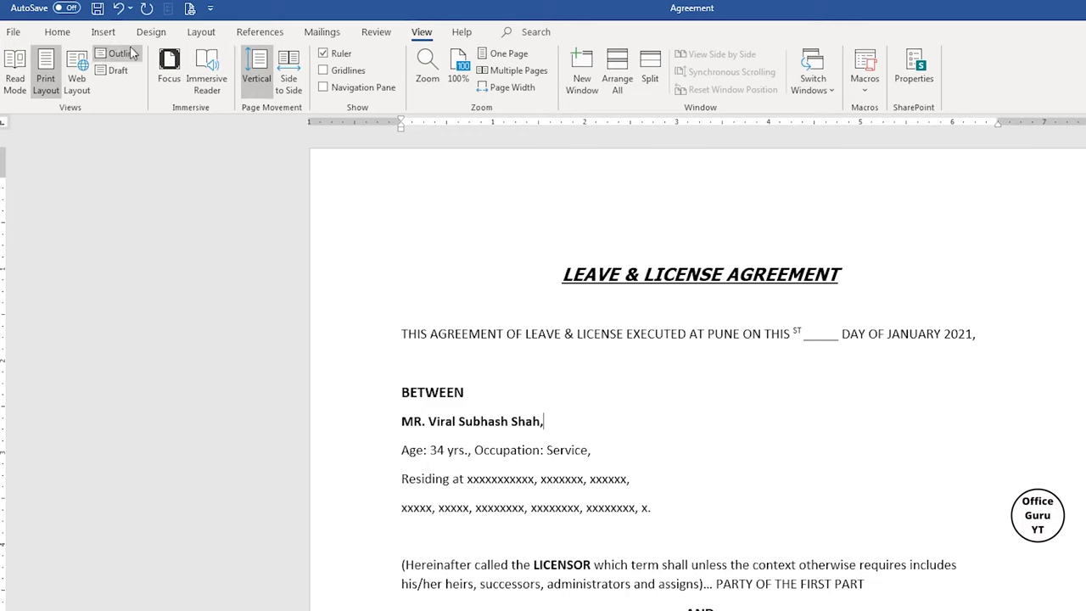
pyautogui.click(19, 78)
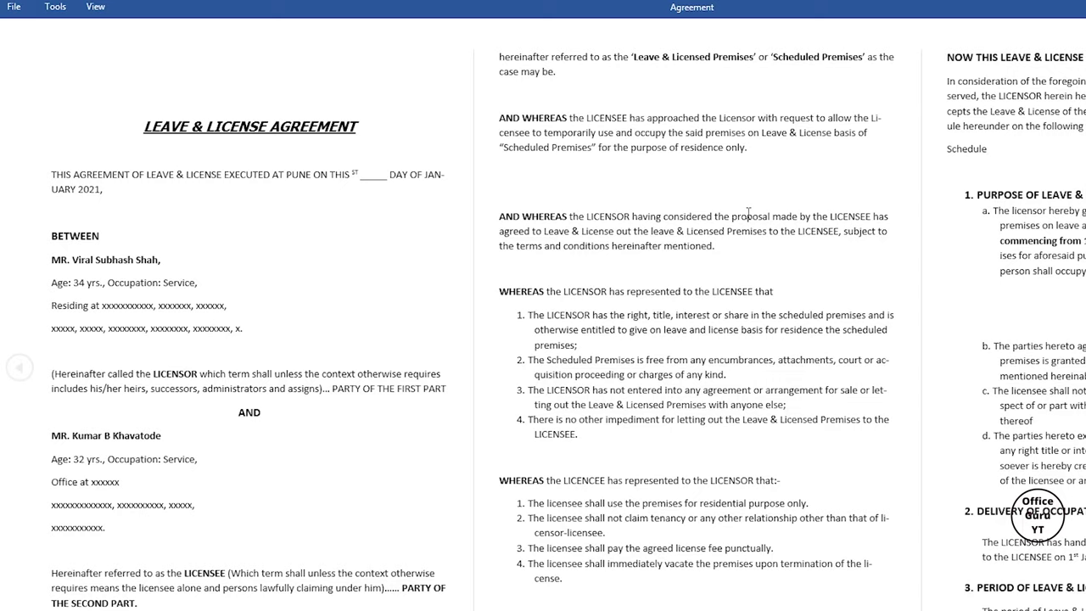
pyautogui.press('Escape')
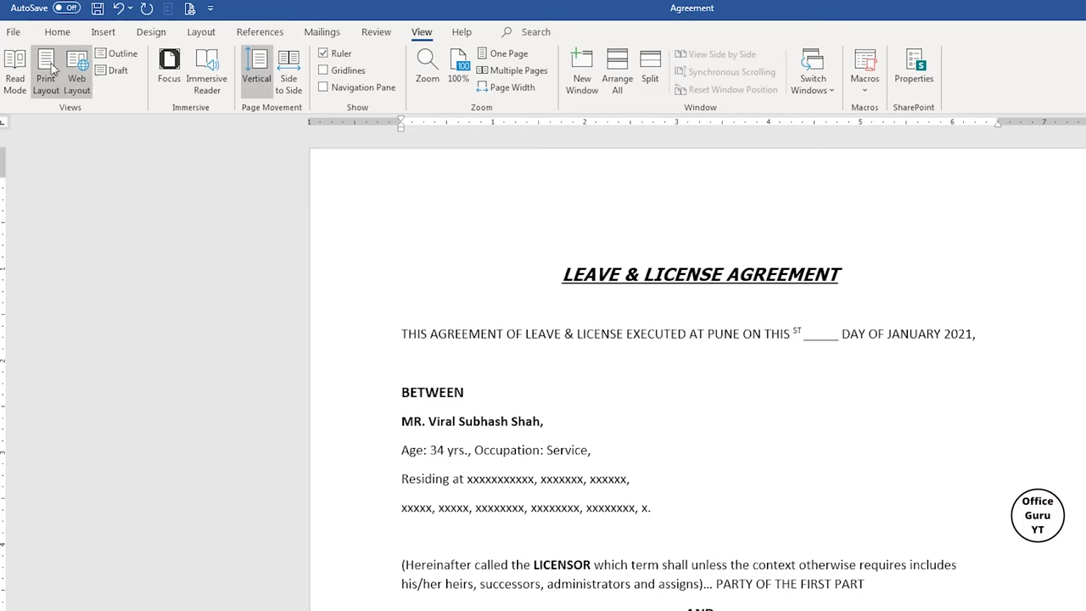
pyautogui.click(13, 33)
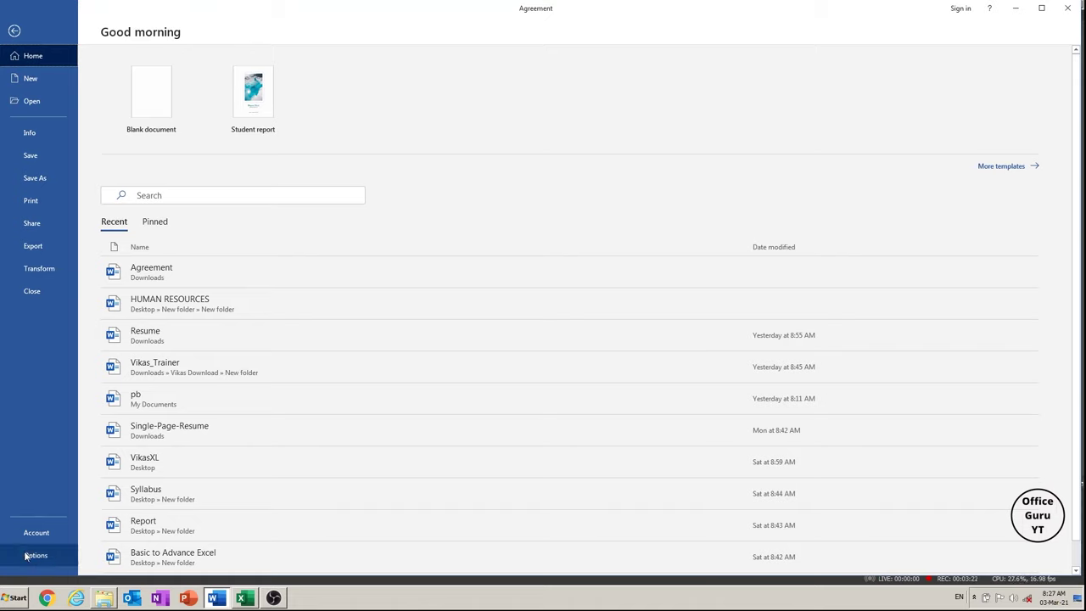
# Step: In Word Options > Advanced, set measurement units to Millimeters (after trying Centimeters) and apply
pyautogui.click(42, 555)
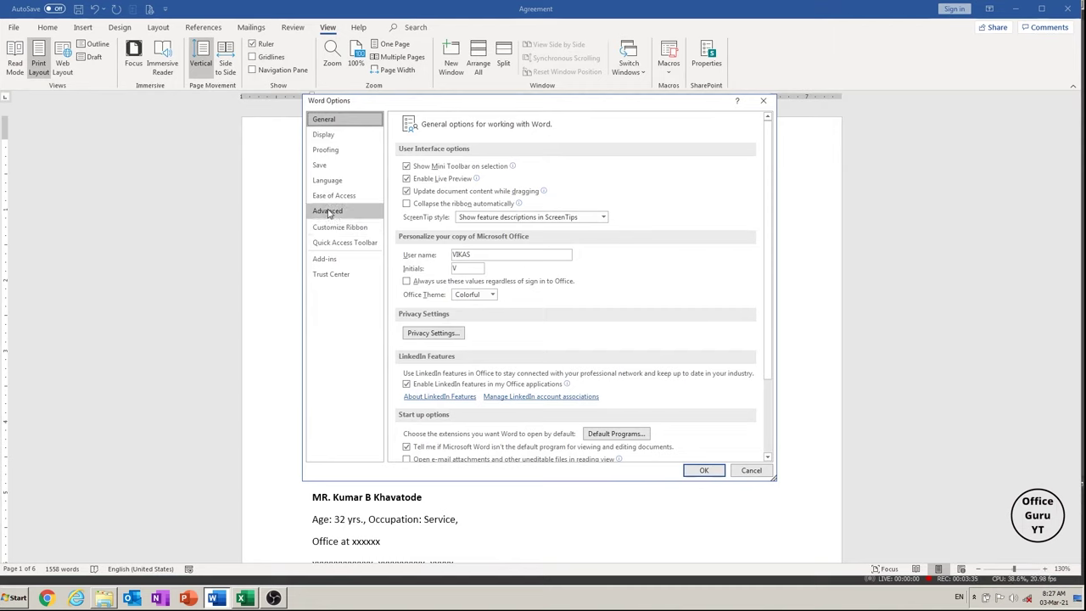
pyautogui.click(328, 214)
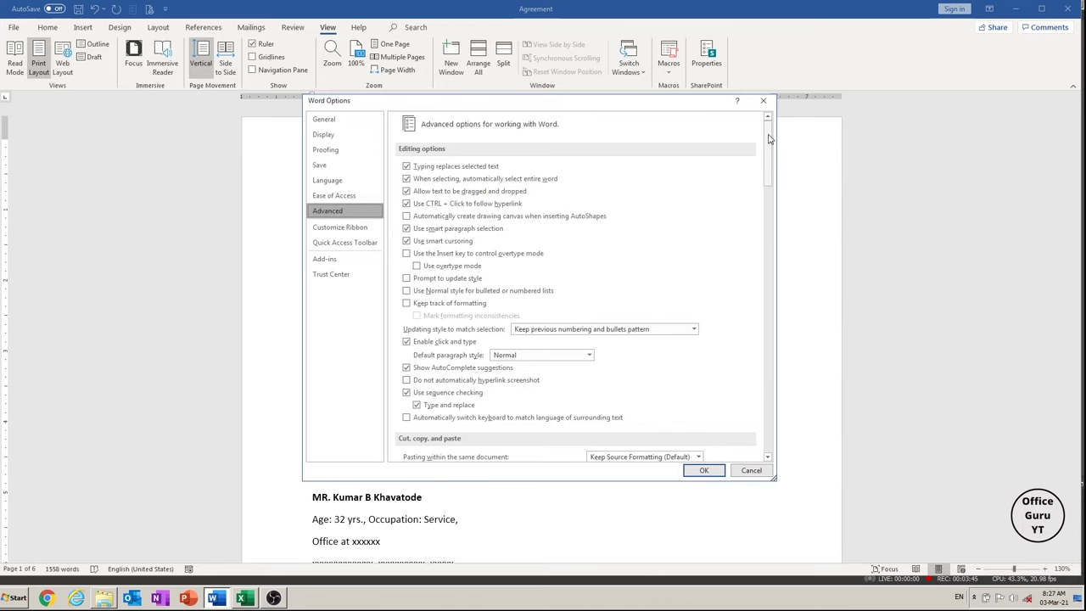
pyautogui.moveTo(768, 136); pyautogui.dragTo(779, 281)
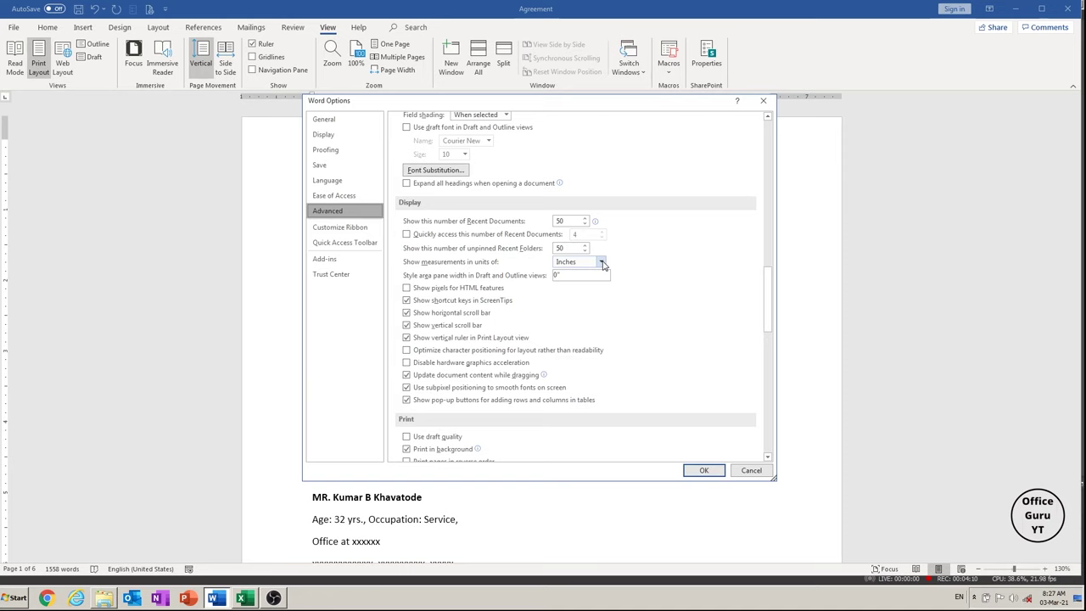
pyautogui.click(602, 264)
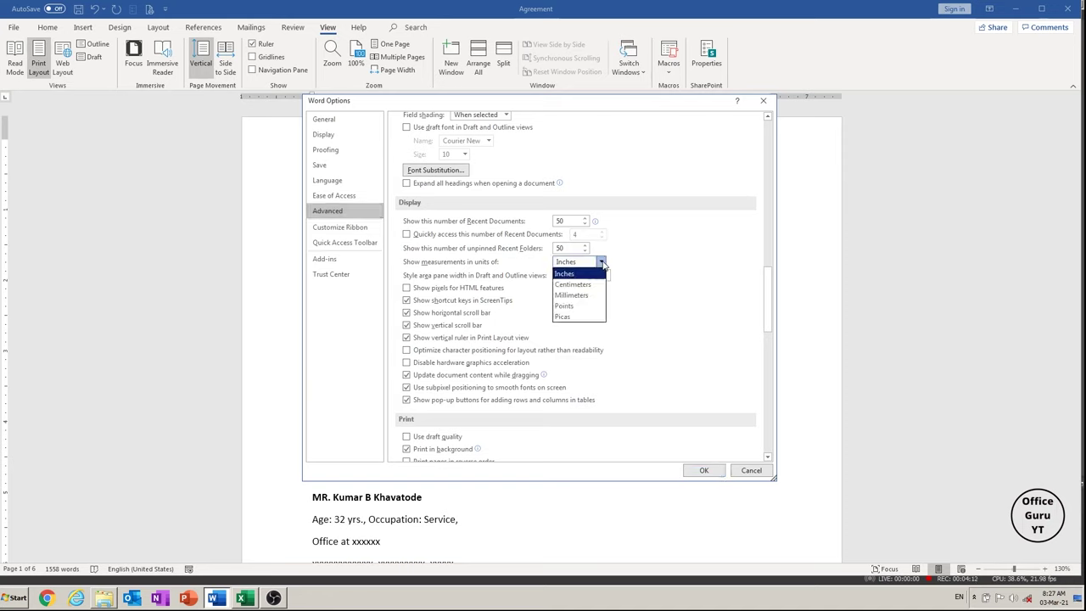
pyautogui.press('Down')
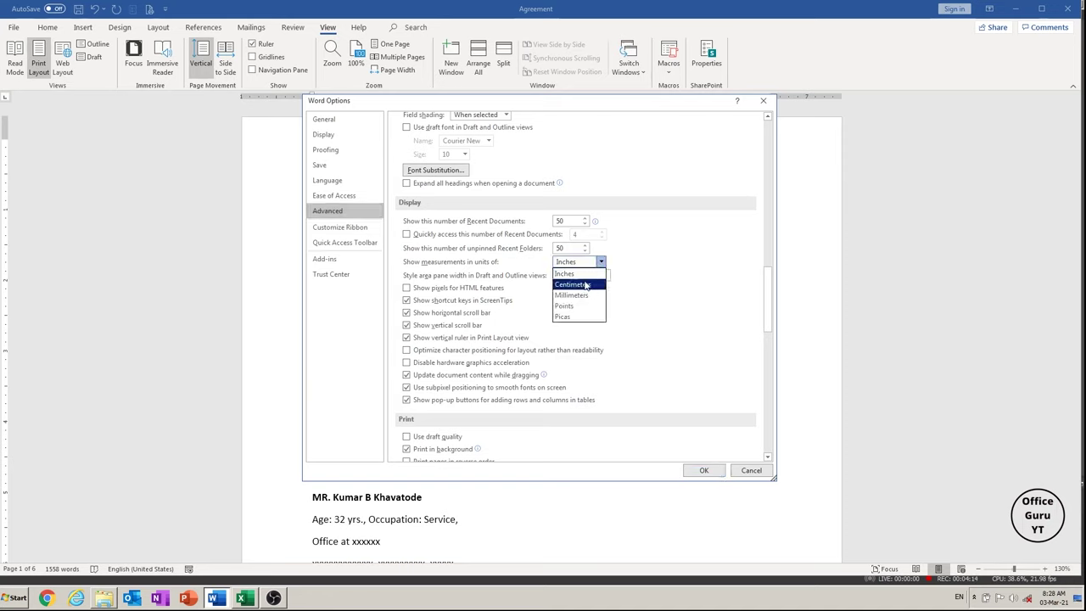
pyautogui.press('Down')
pyautogui.press('Down')
pyautogui.press('Down')
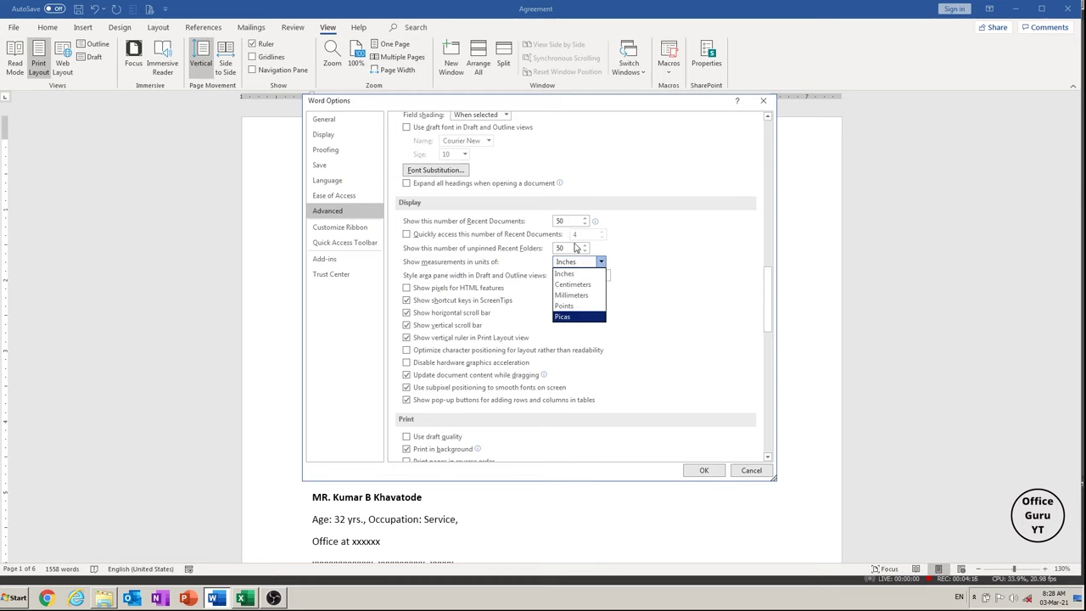
pyautogui.click(571, 287)
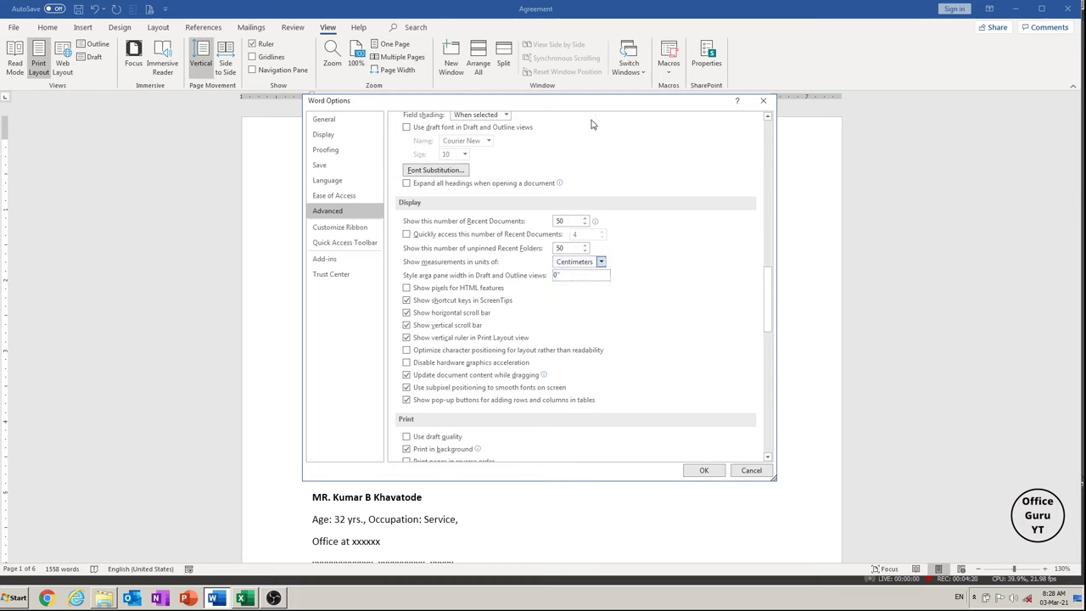
pyautogui.moveTo(593, 103); pyautogui.dragTo(597, 141)
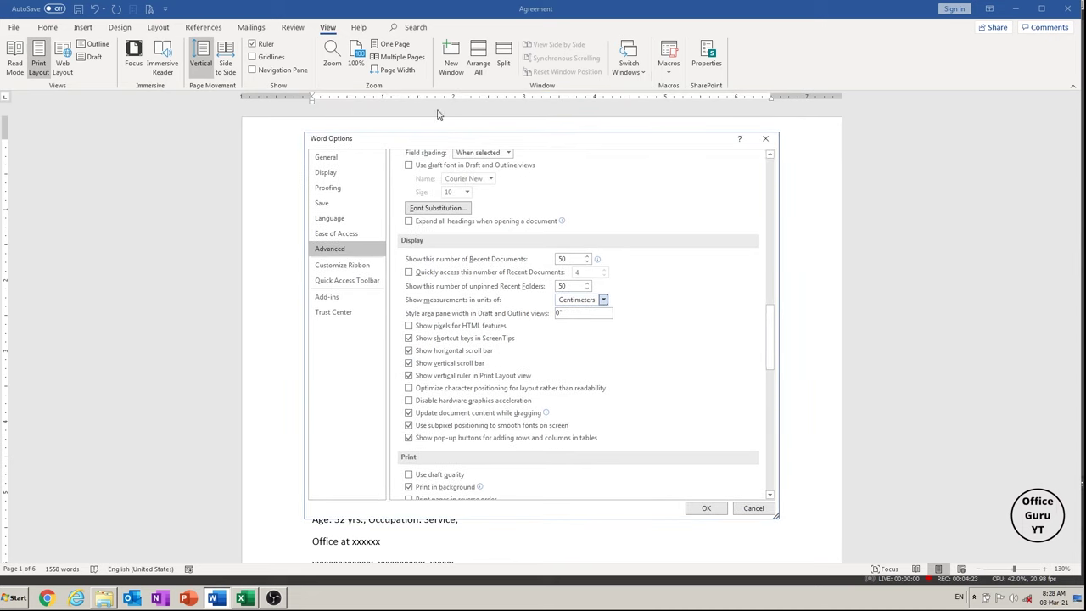
pyautogui.click(608, 305)
pyautogui.click(587, 333)
pyautogui.click(706, 508)
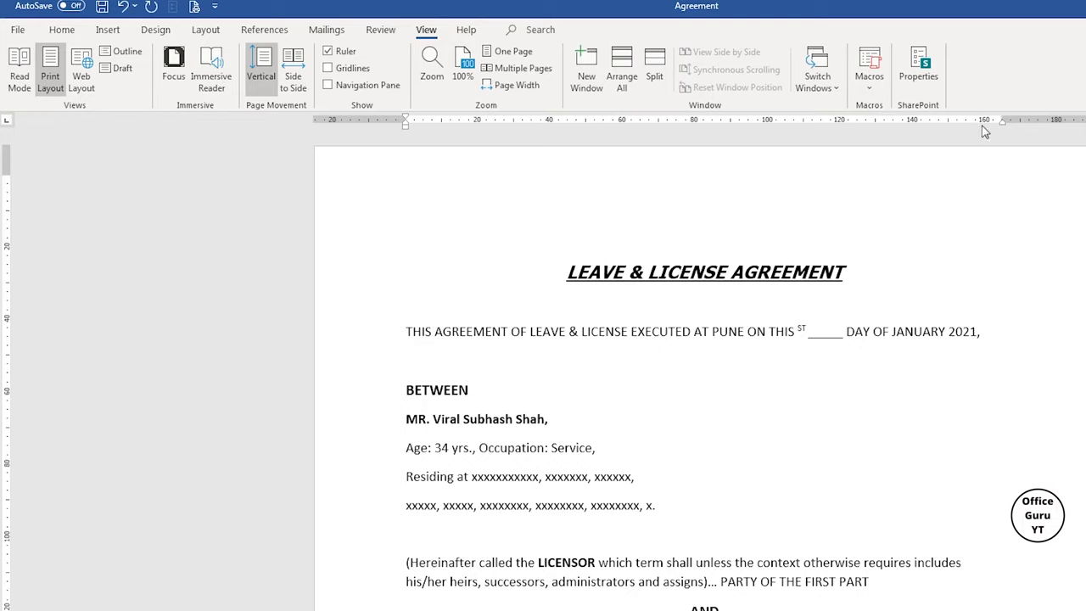
pyautogui.click(18, 32)
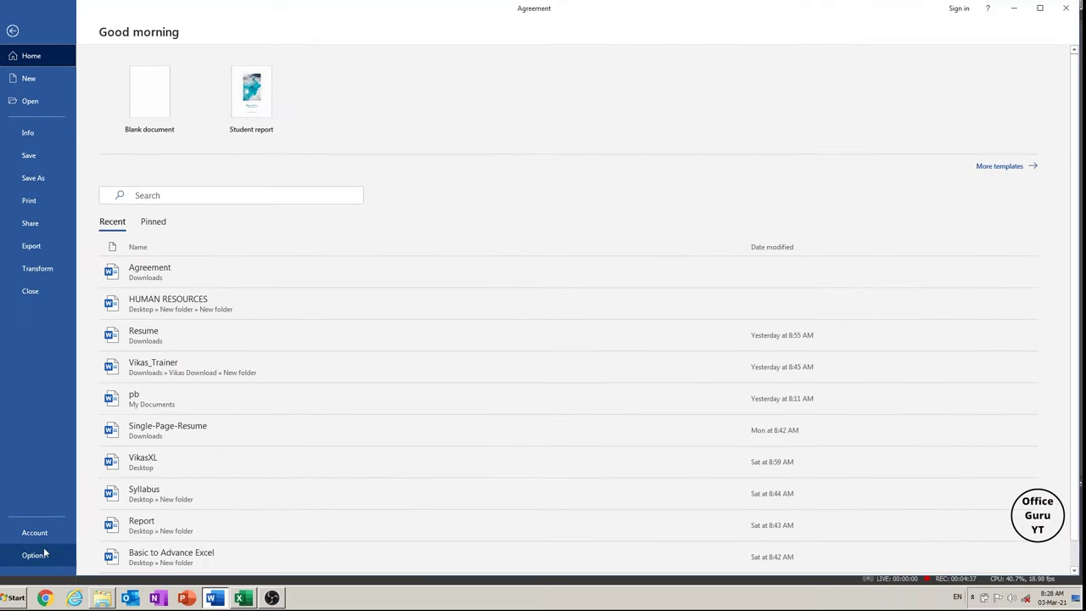
# Step: Set Word's measurement units from Millimeters to Centimeters in Advanced options and confirm with OK
pyautogui.click(34, 555)
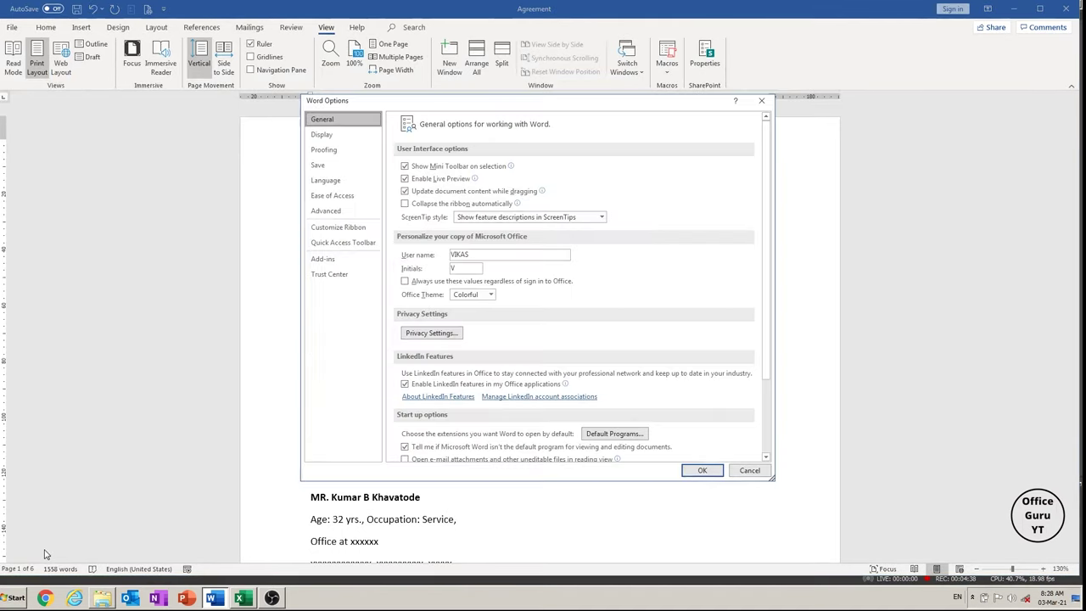
pyautogui.click(327, 211)
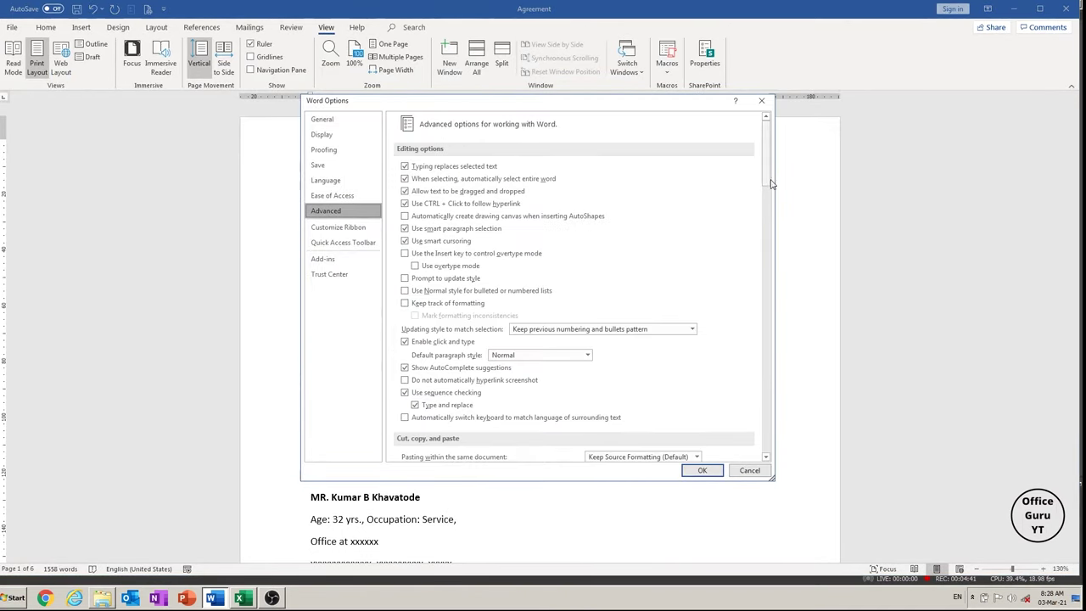
pyautogui.moveTo(771, 179); pyautogui.dragTo(768, 325)
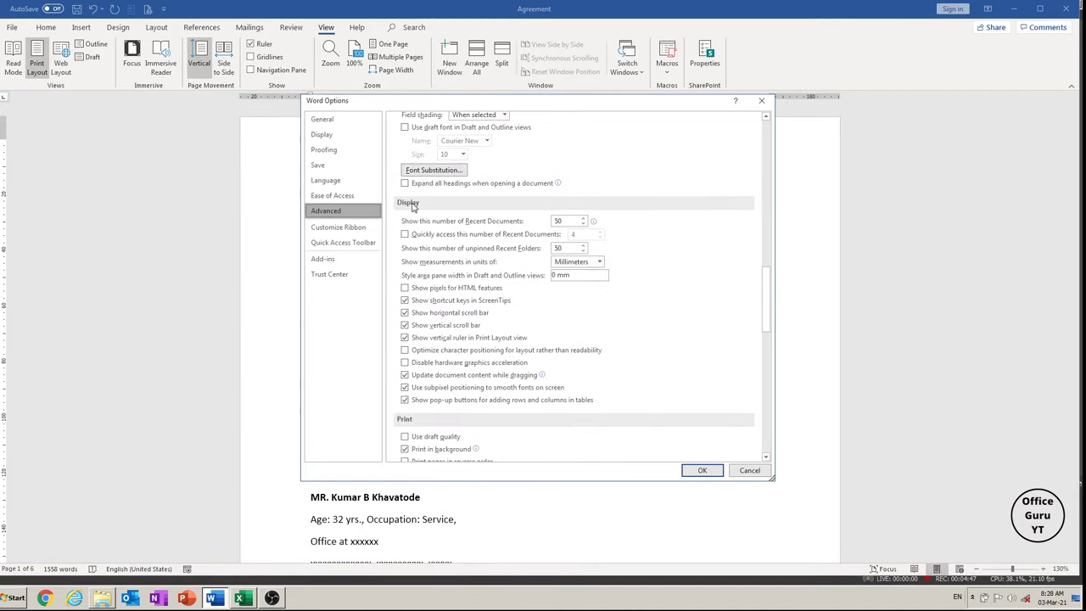
pyautogui.click(599, 263)
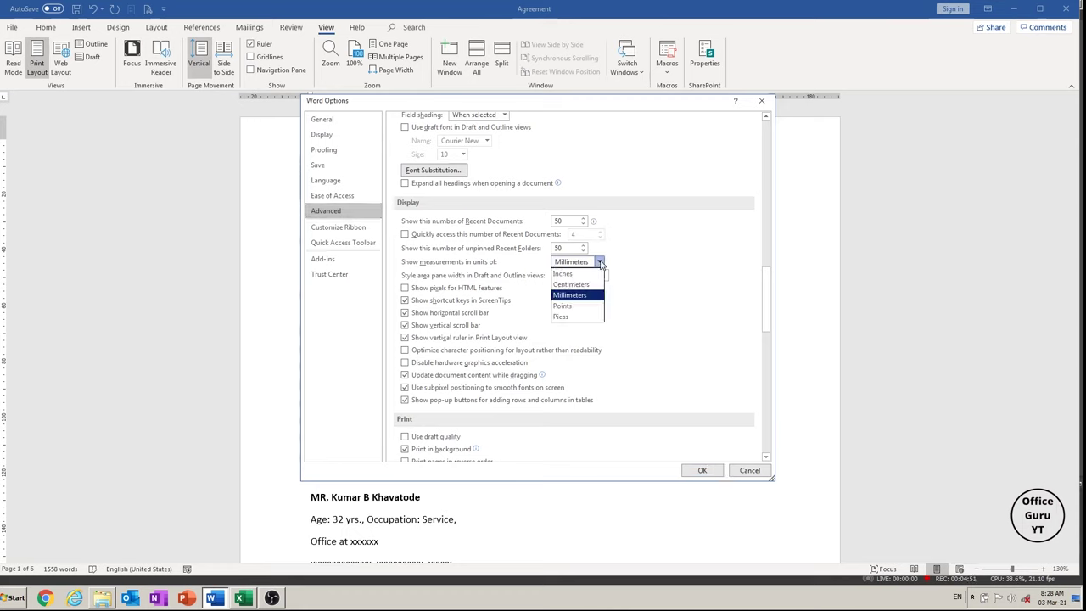
pyautogui.click(589, 284)
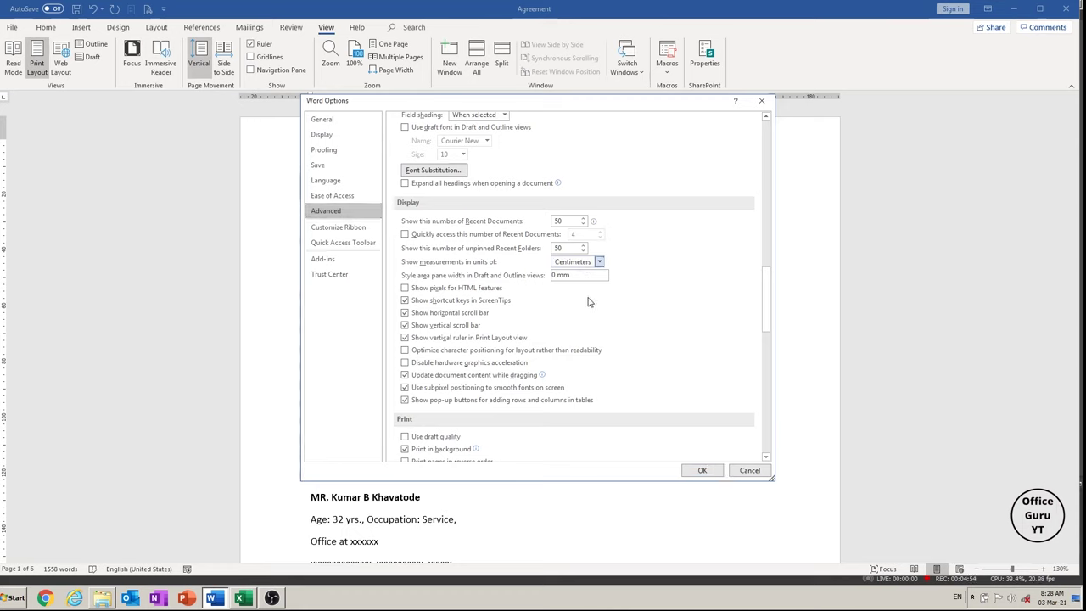
pyautogui.click(701, 472)
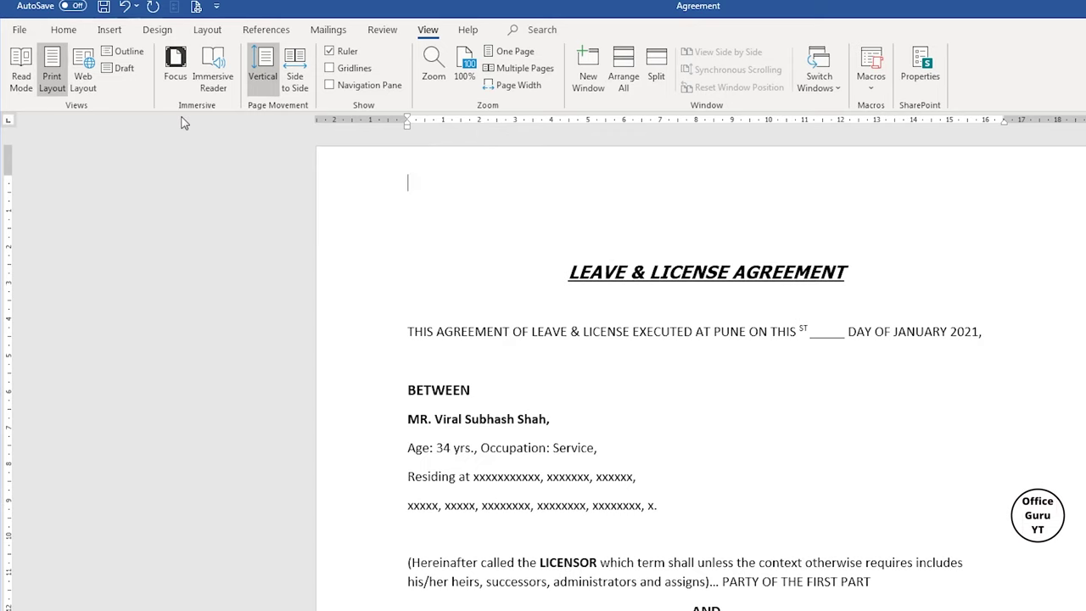
pyautogui.click(20, 33)
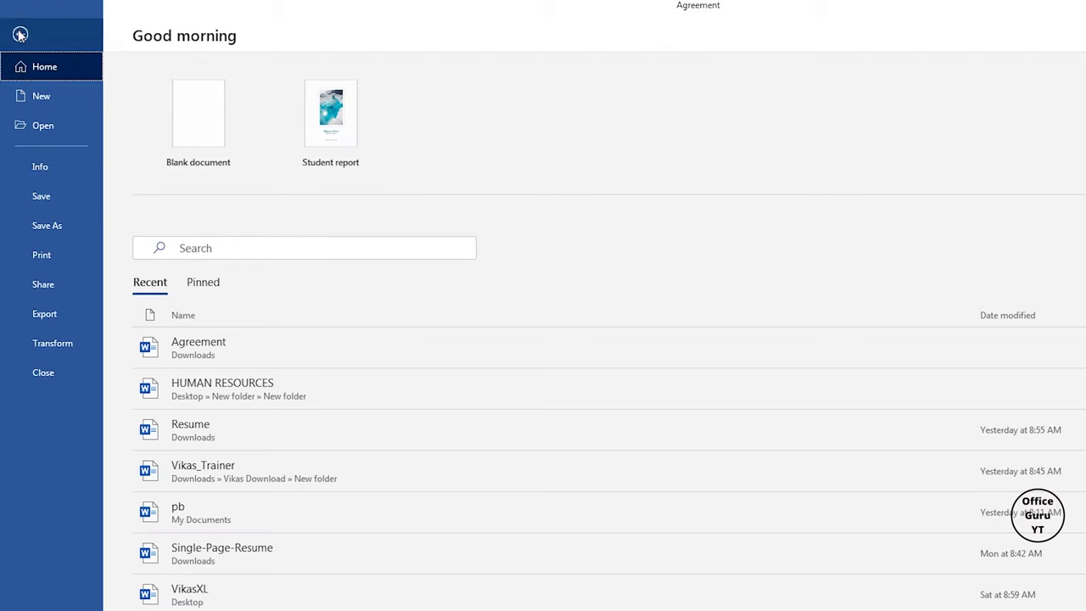
# Step: Change the measurement units from Centimeters to Inches in Advanced options and confirm with OK
pyautogui.click(37, 558)
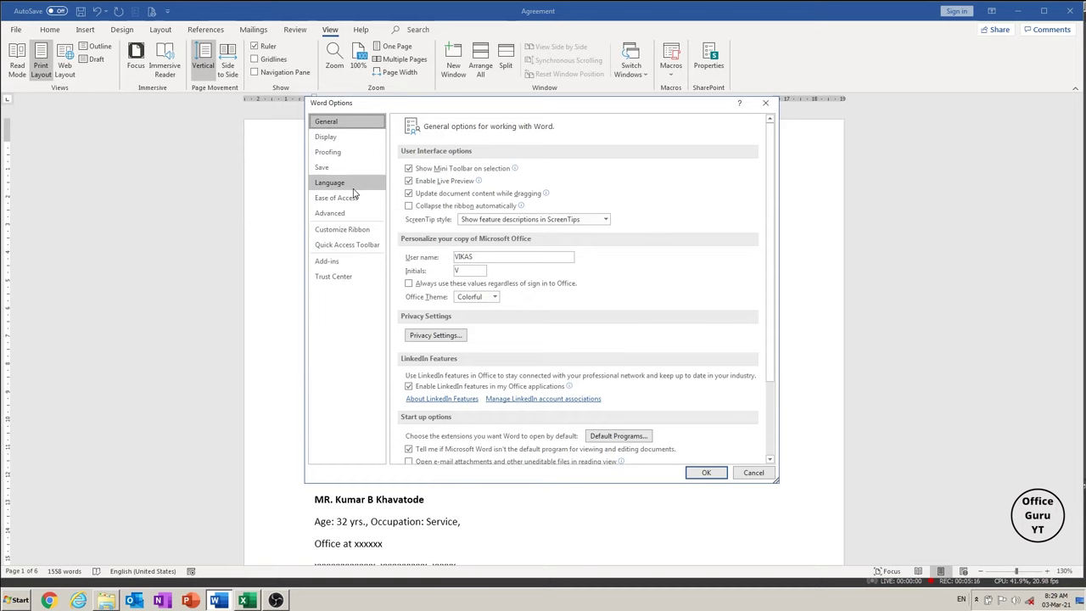
pyautogui.click(342, 213)
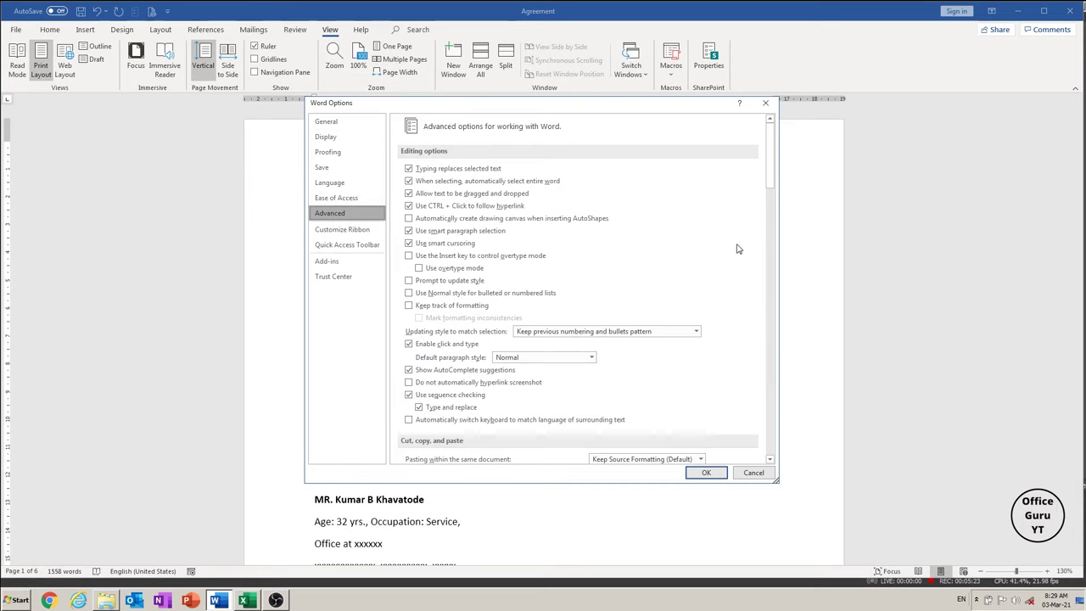
pyautogui.moveTo(771, 177); pyautogui.dragTo(772, 270)
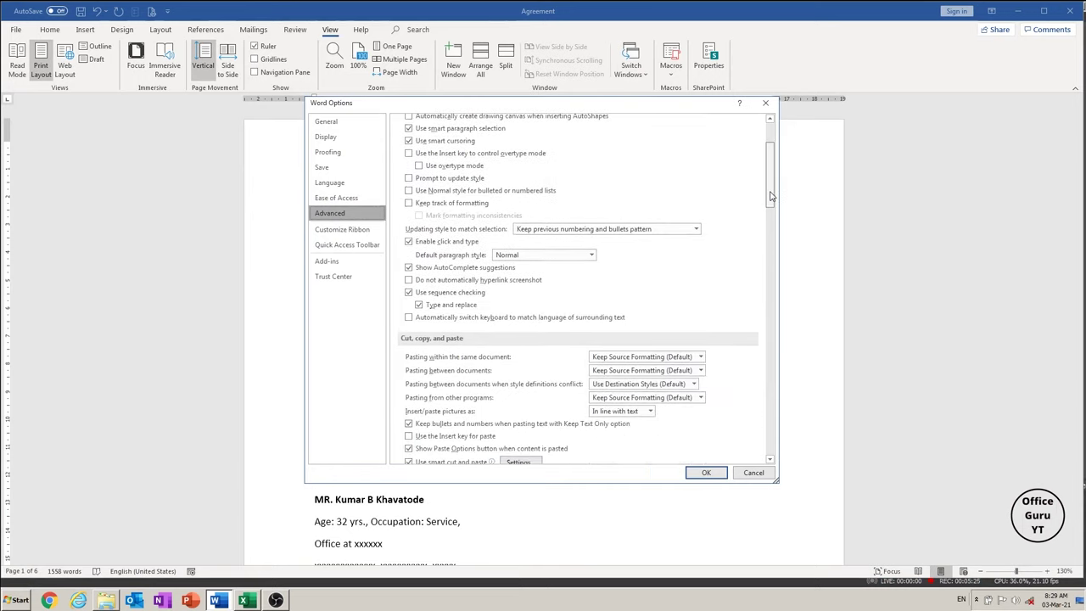
pyautogui.scroll(-8, 696, 293)
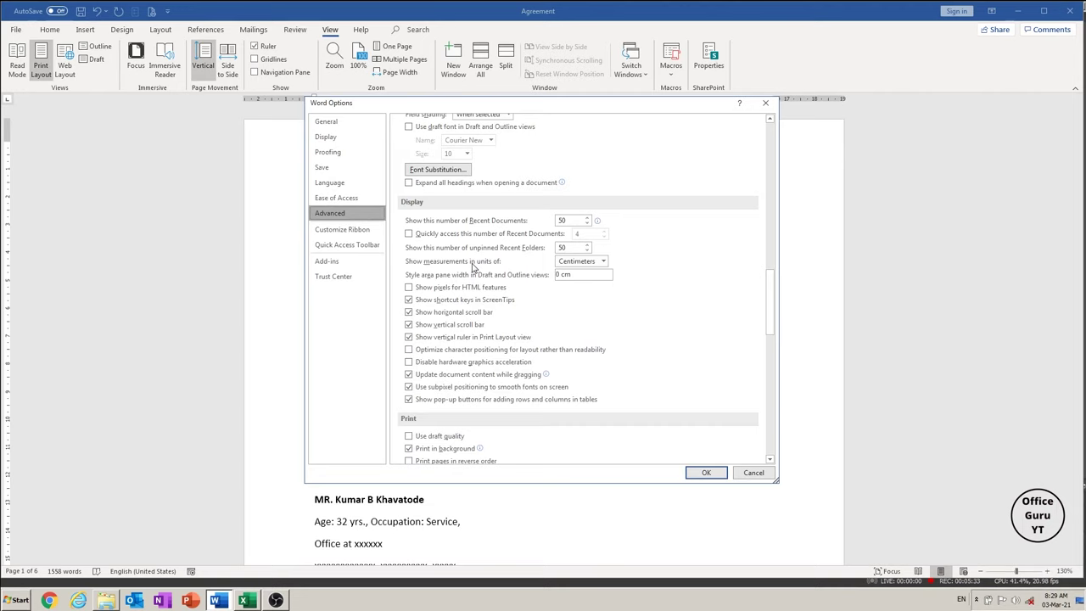
pyautogui.click(603, 265)
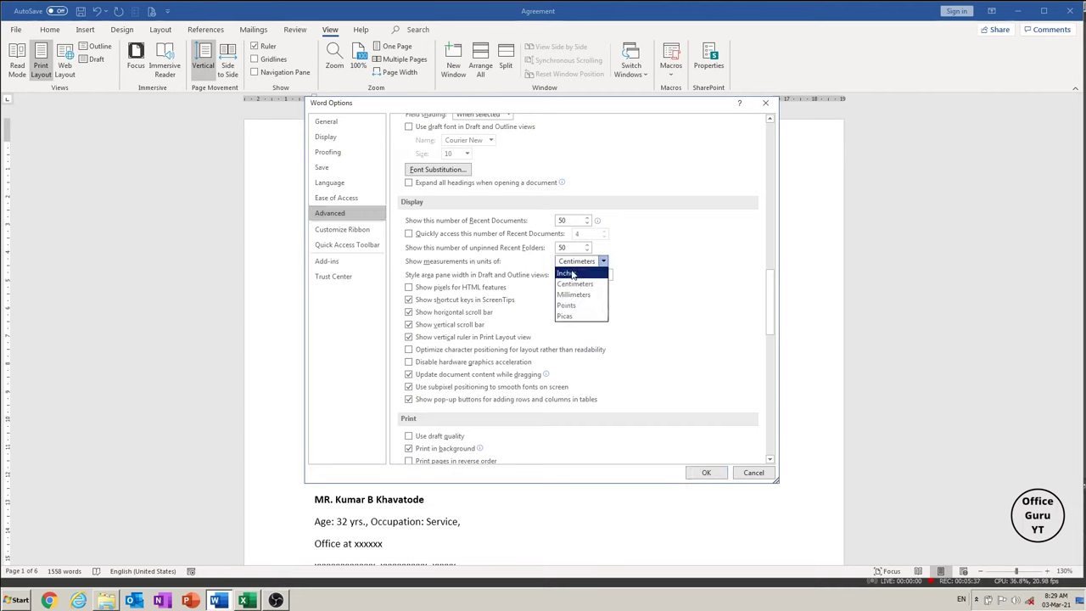
pyautogui.click(573, 274)
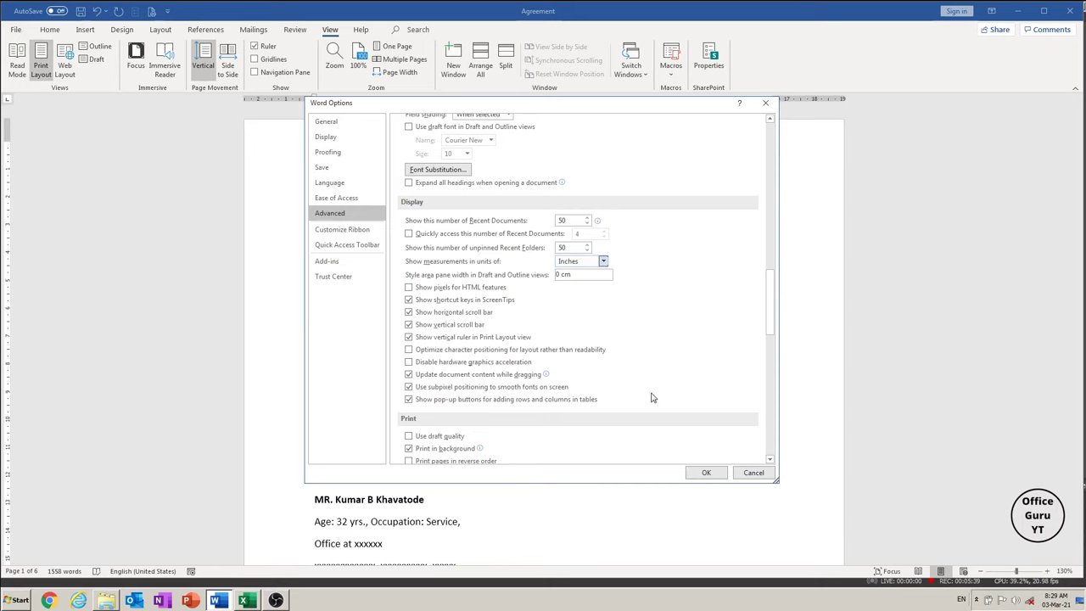
pyautogui.click(711, 474)
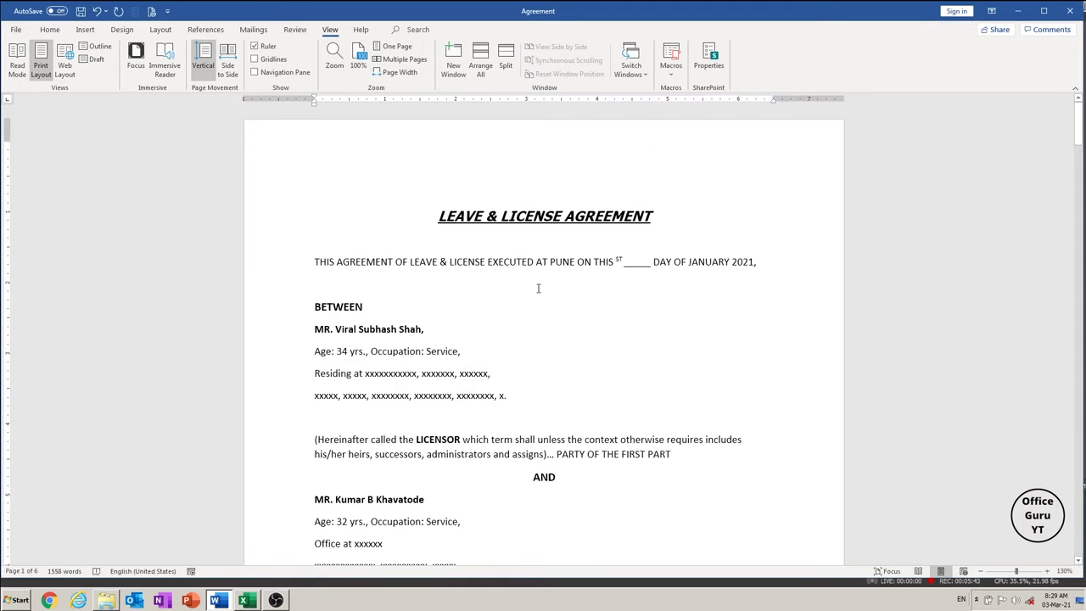